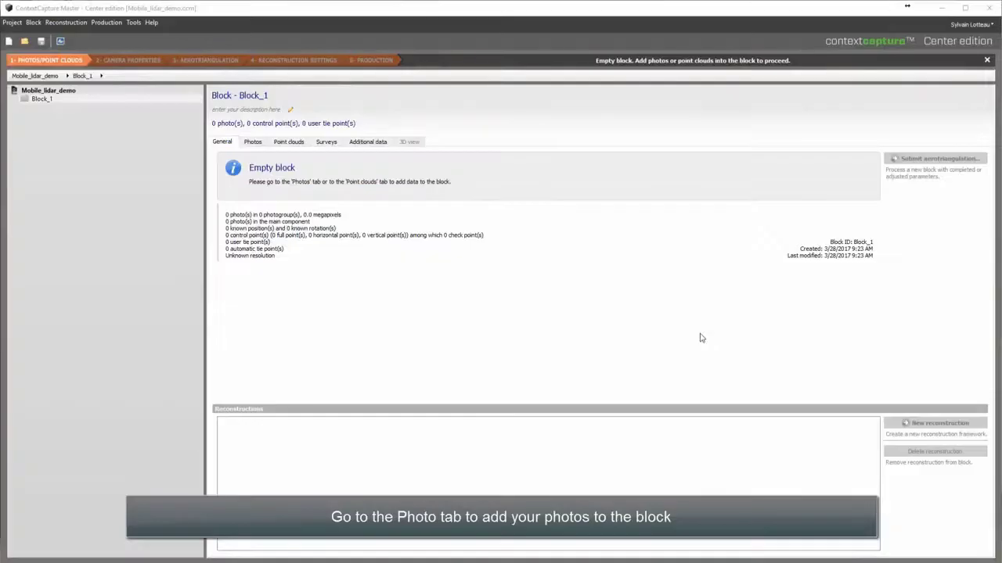
Step: Drag all substation JPGs from _DSC1292.JPG onward from the Images folder into Block_1's photos
left_click(123, 100)
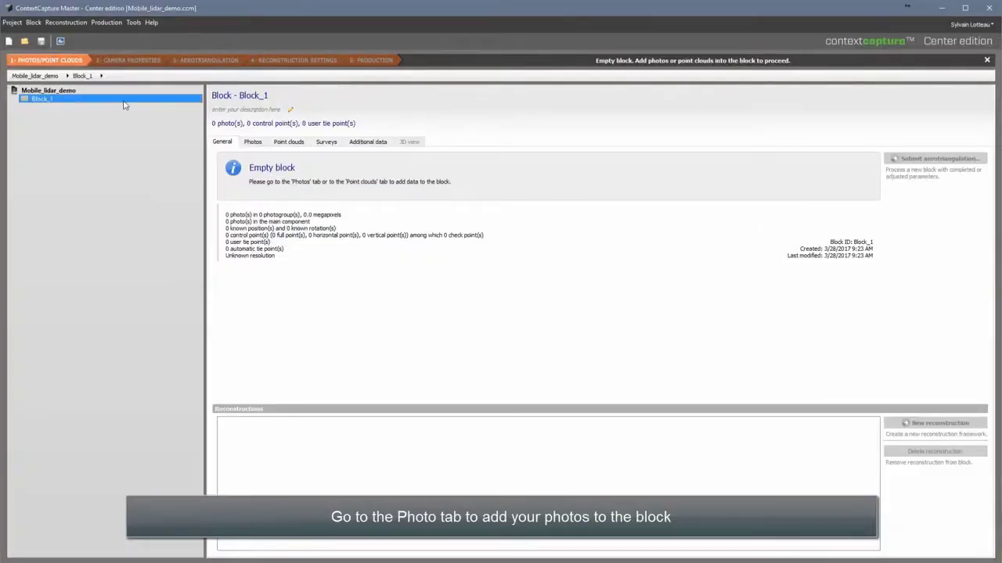
left_click(254, 143)
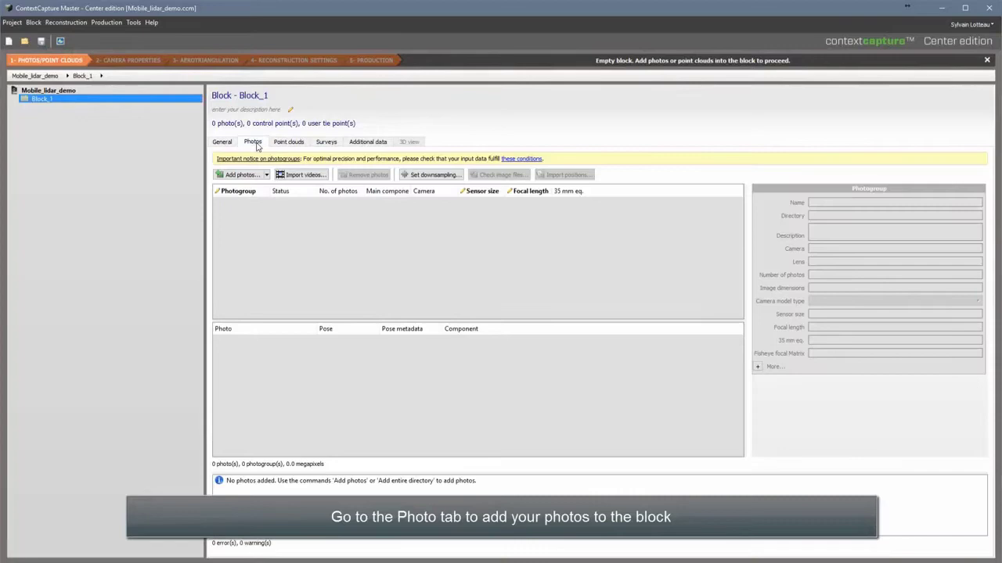
key("alt+Tab")
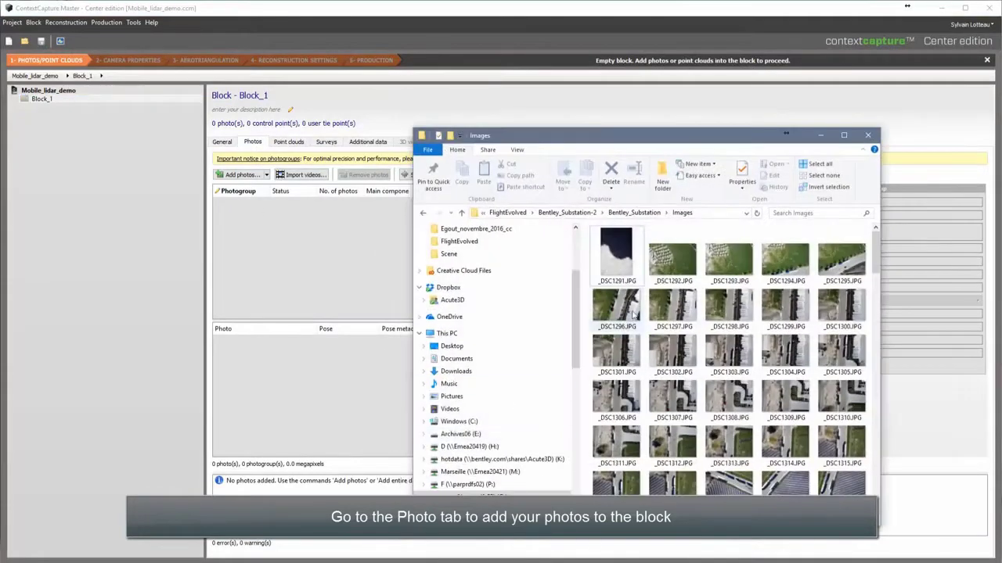
left_click(673, 258)
left_click_drag(877, 251, 876, 485)
left_click(790, 491, "shift")
left_click_drag(724, 350, 396, 258)
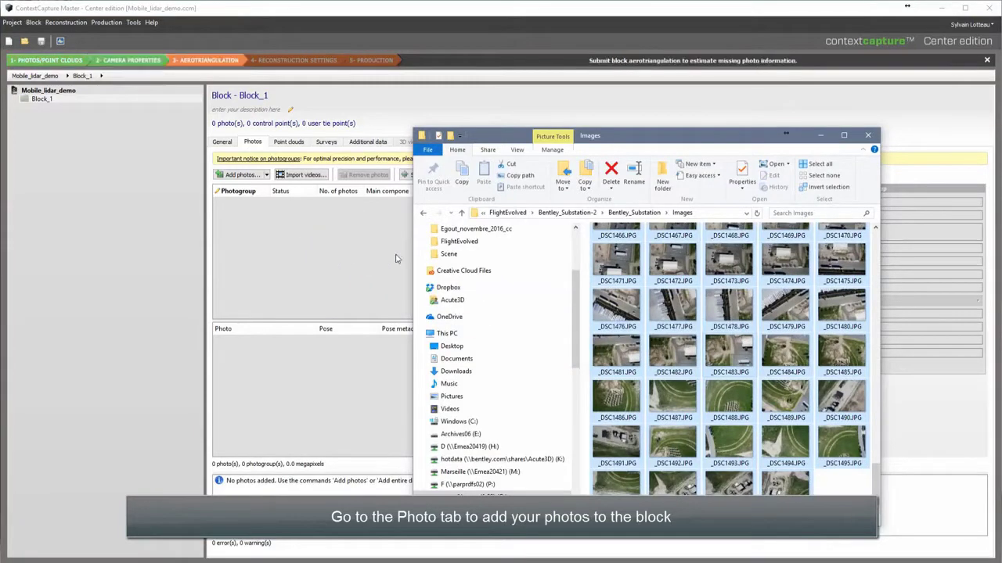
Step: Inspect Photogroup 1 and preview photos _DSC1486.JPG and _DSC1490.JPG
left_click(819, 136)
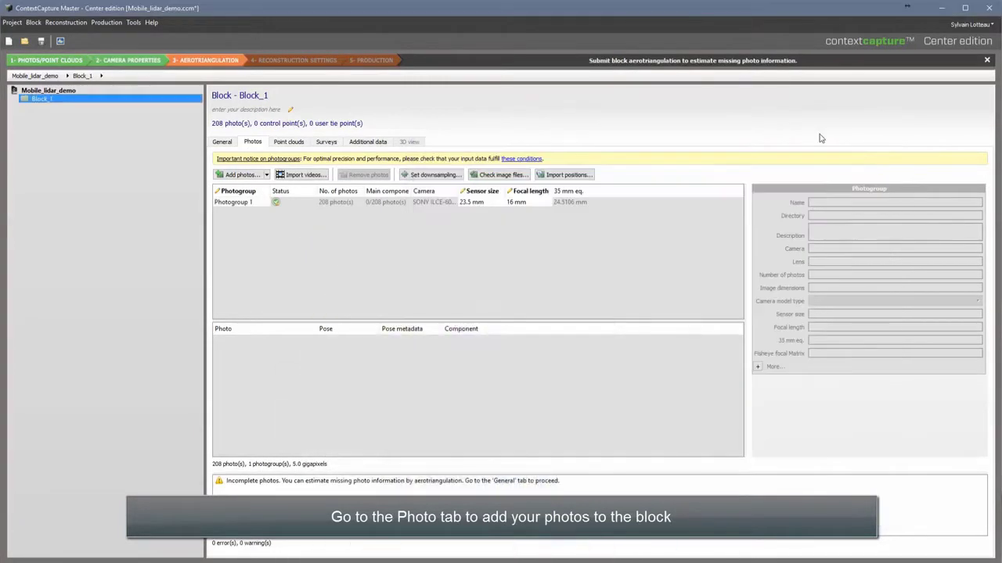
left_click(498, 202)
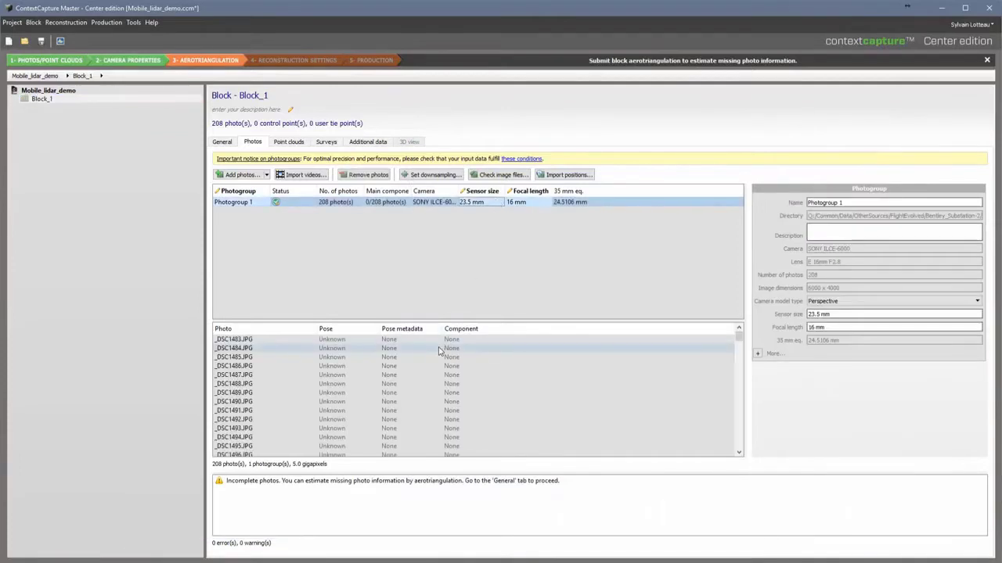
left_click(371, 365)
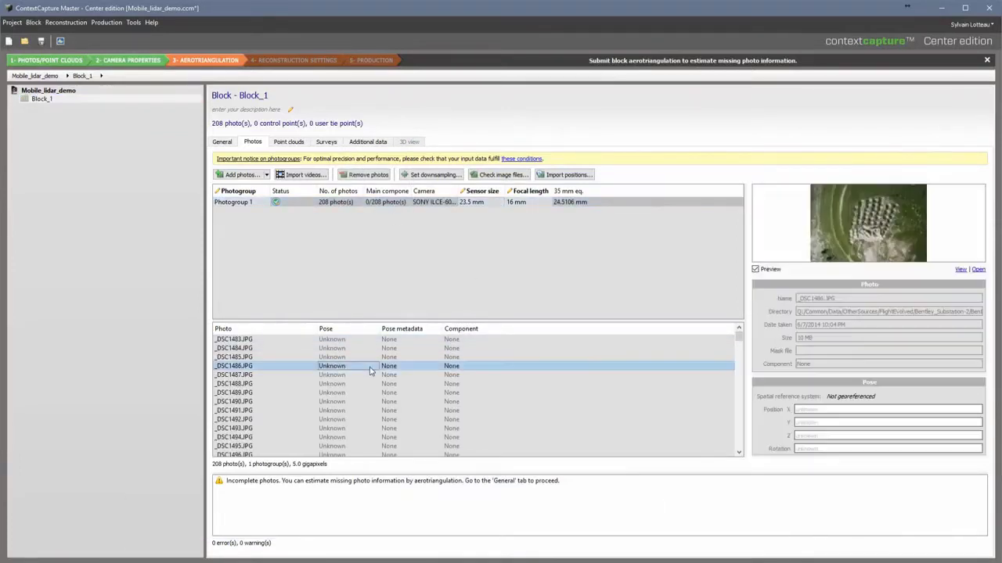
left_click(374, 402)
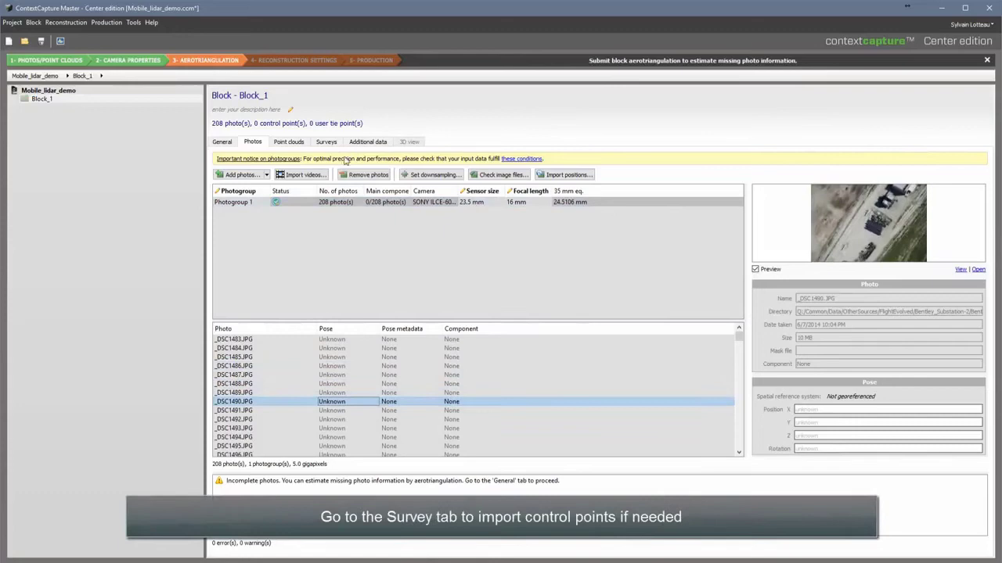
Step: Open the control points editor and set its spatial reference to EPSG:6340, NAD83(2011) / UTM zone 11N
left_click(326, 143)
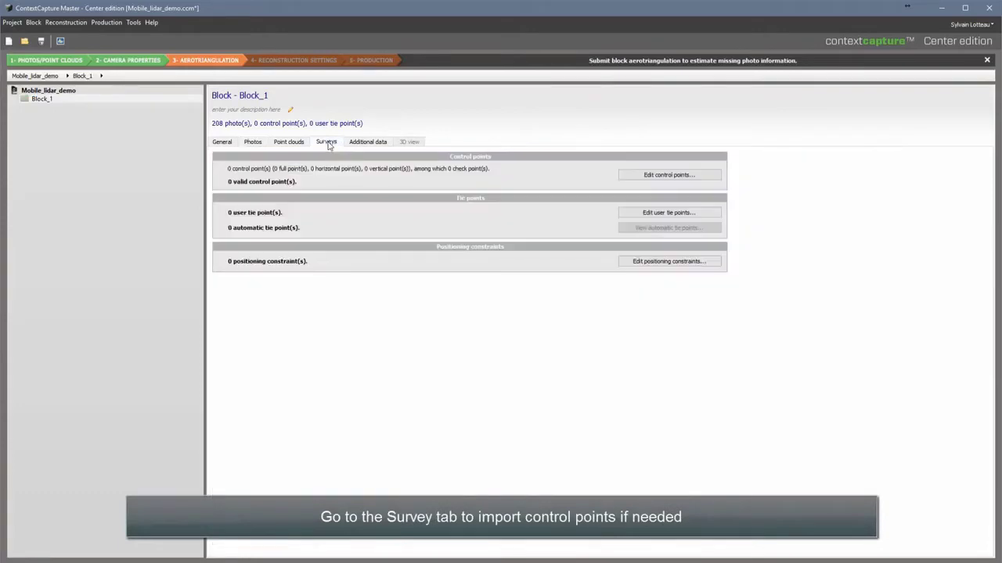
left_click(671, 176)
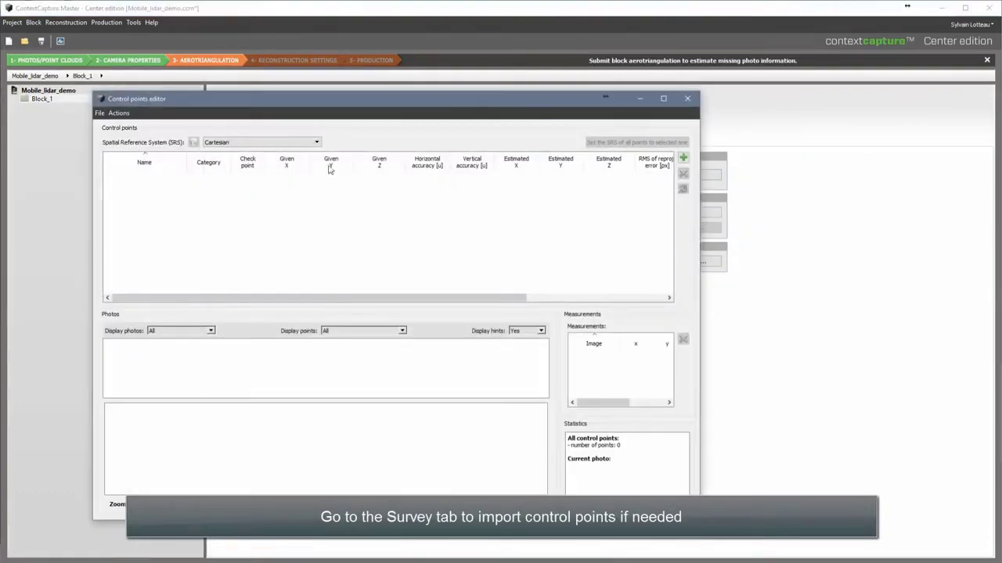
left_click(310, 143)
left_click(296, 252)
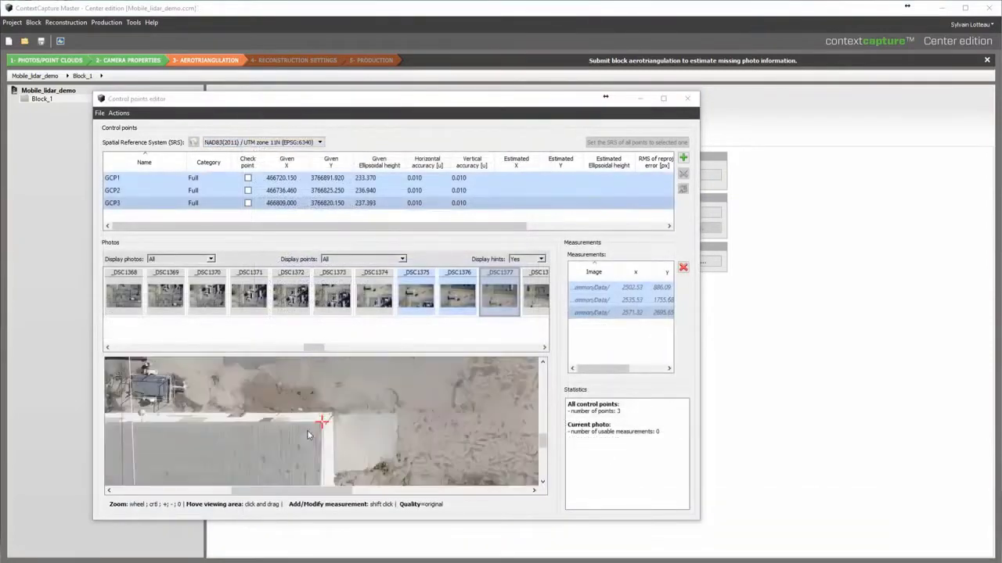
Step: Measure the control point at the building corner on photo _DSC1378, then save and close the editor
left_click(536, 295)
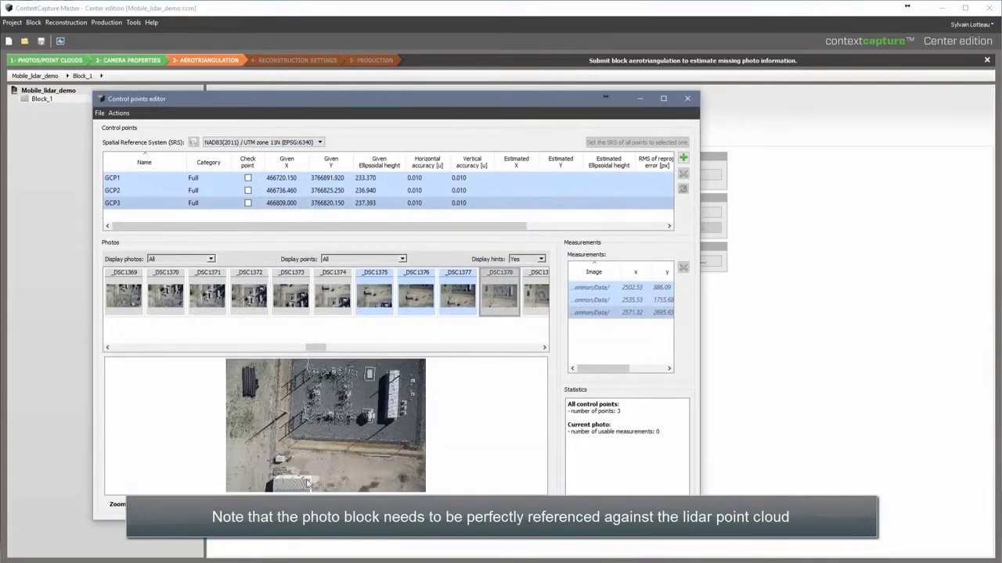
left_click(310, 479, "shift")
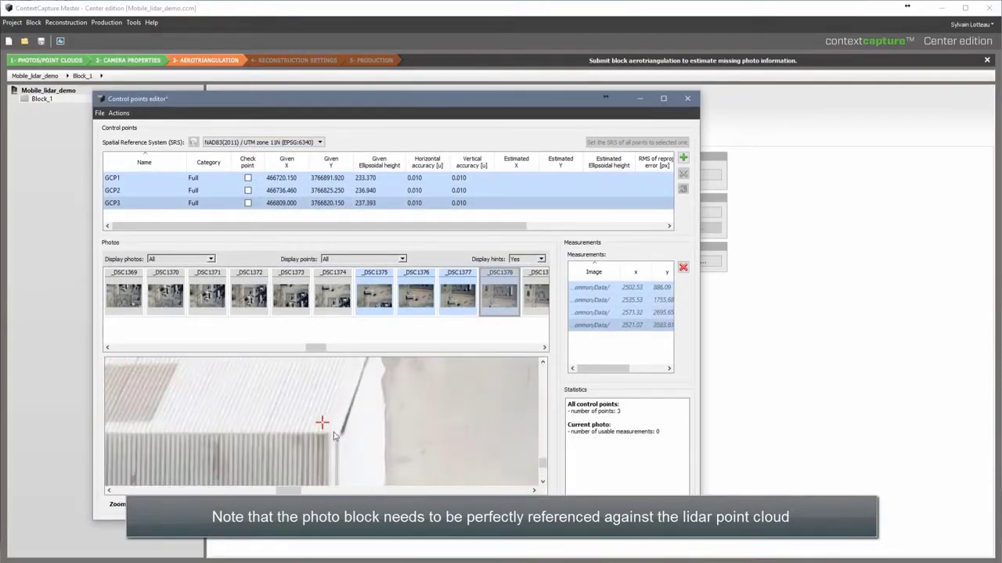
scroll(330, 436, "down", 3)
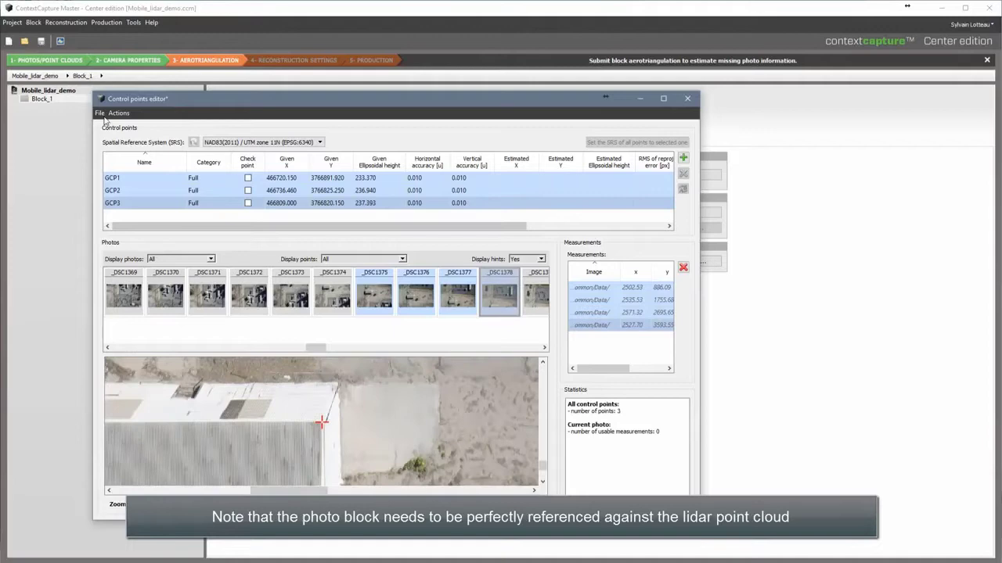
left_click(100, 113)
left_click(110, 131)
left_click(687, 99)
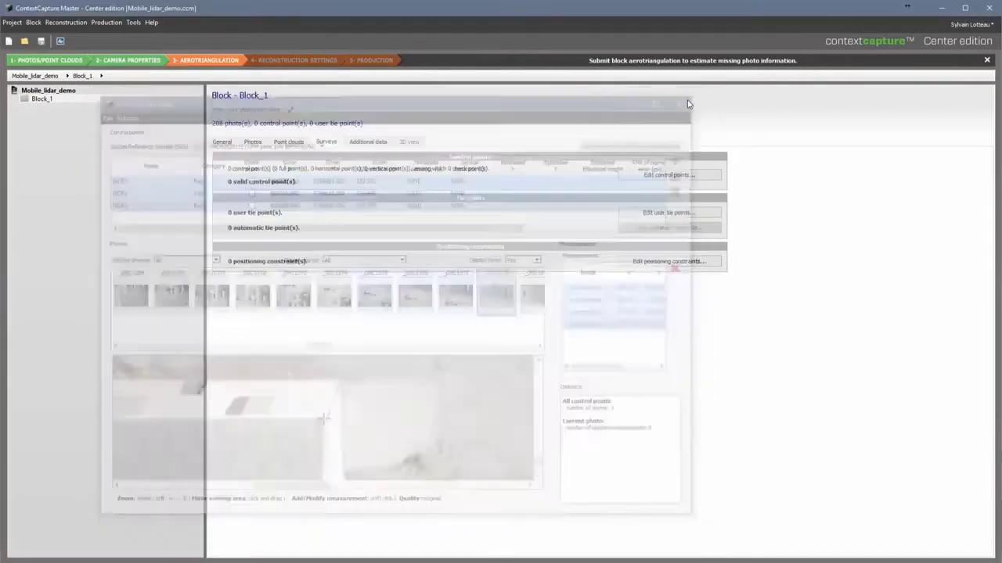
Step: Submit aerotriangulation for Block_1, then orbit Block_1 - AT's 3D view to a higher oblique angle
left_click(227, 142)
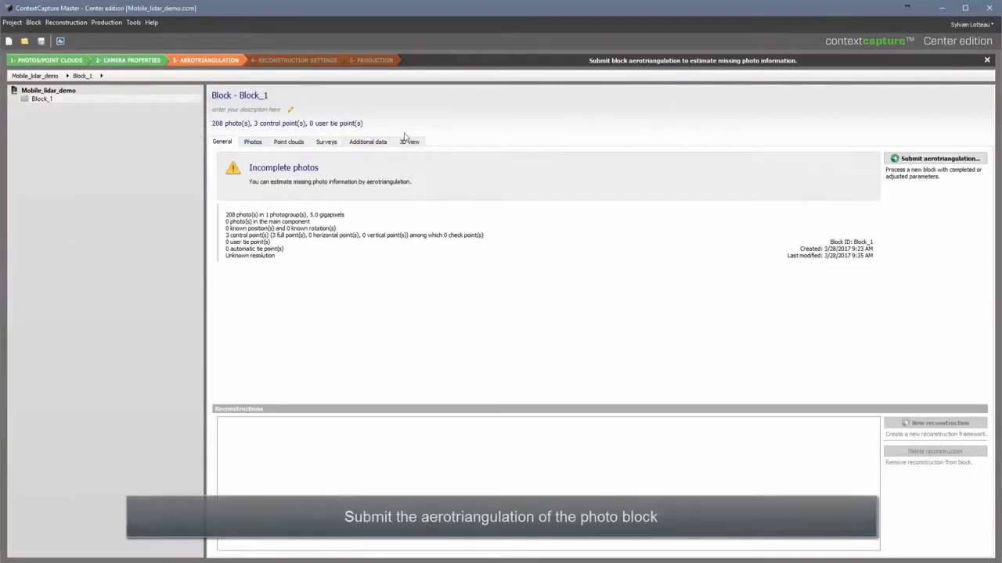
left_click(900, 163)
left_click(290, 185)
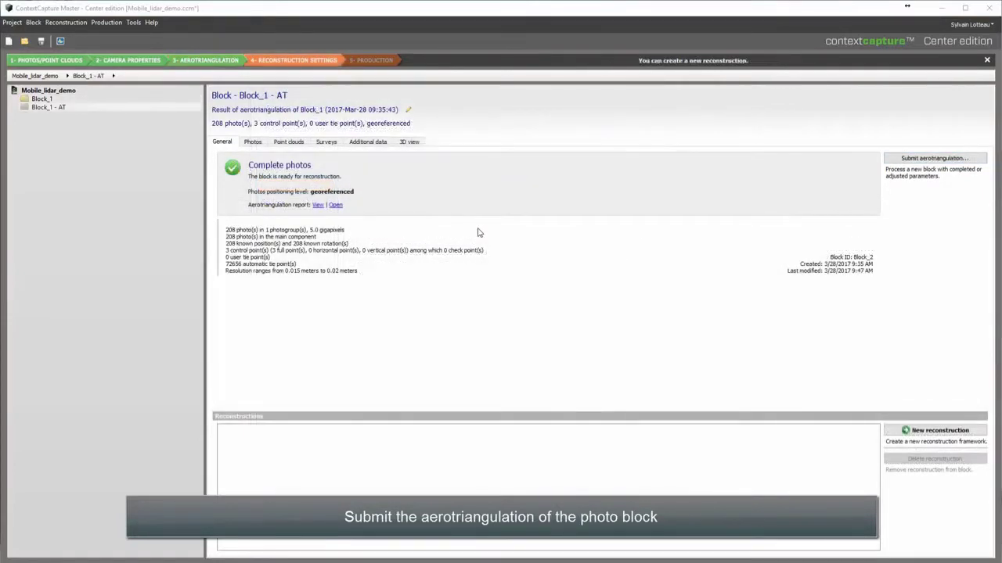
left_click(408, 141)
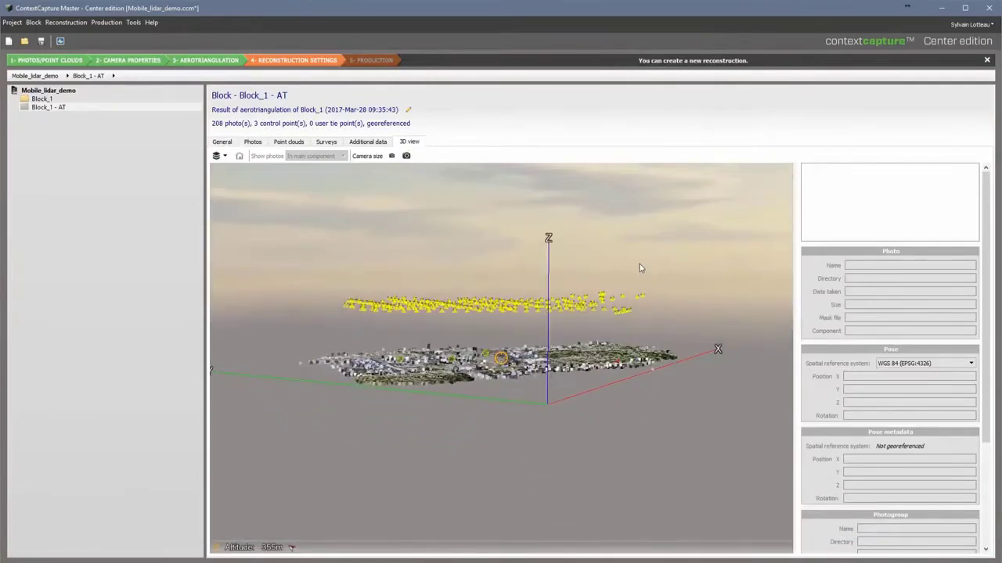
left_click_drag(640, 269, 446, 326)
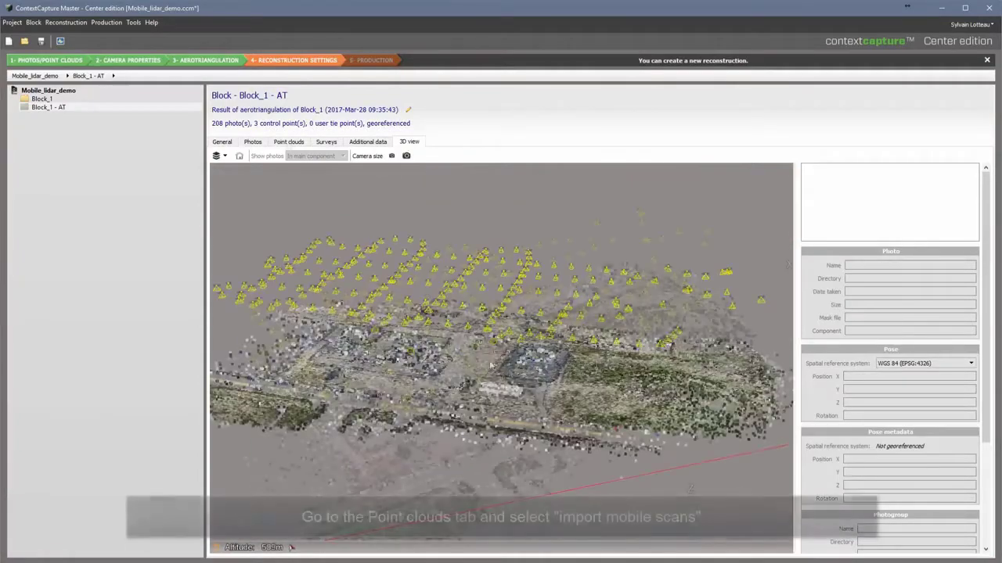
Step: Start a mobile-scanner point cloud import and add Sub_All_Bentley.las from the Bentley_Substation folder
left_click(288, 142)
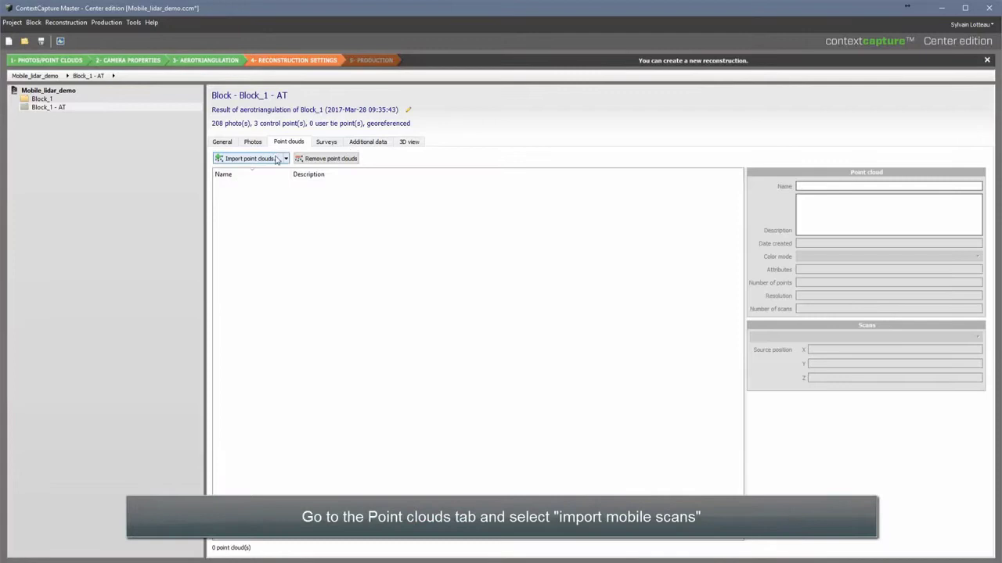
left_click(286, 159)
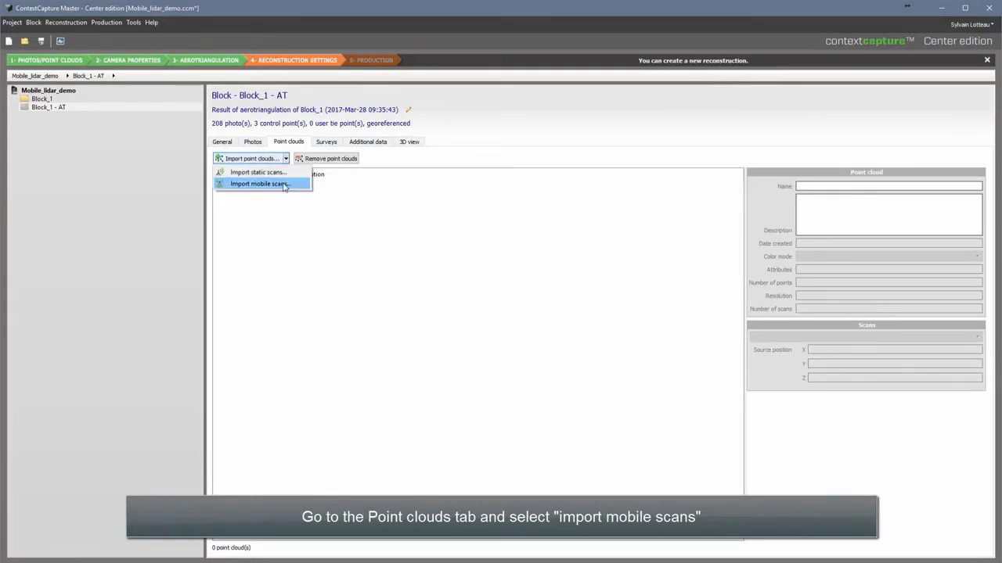
left_click(283, 185)
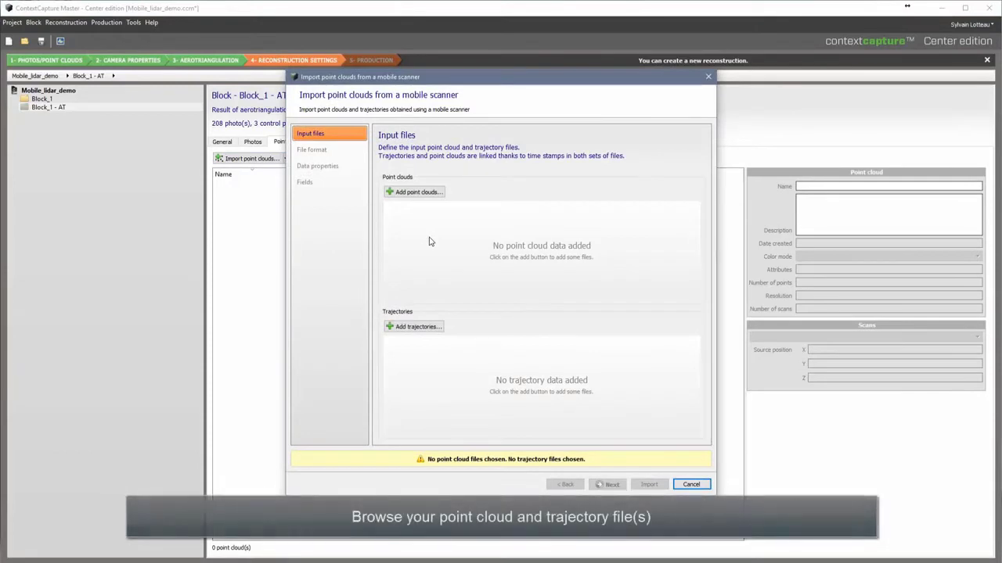
left_click(422, 193)
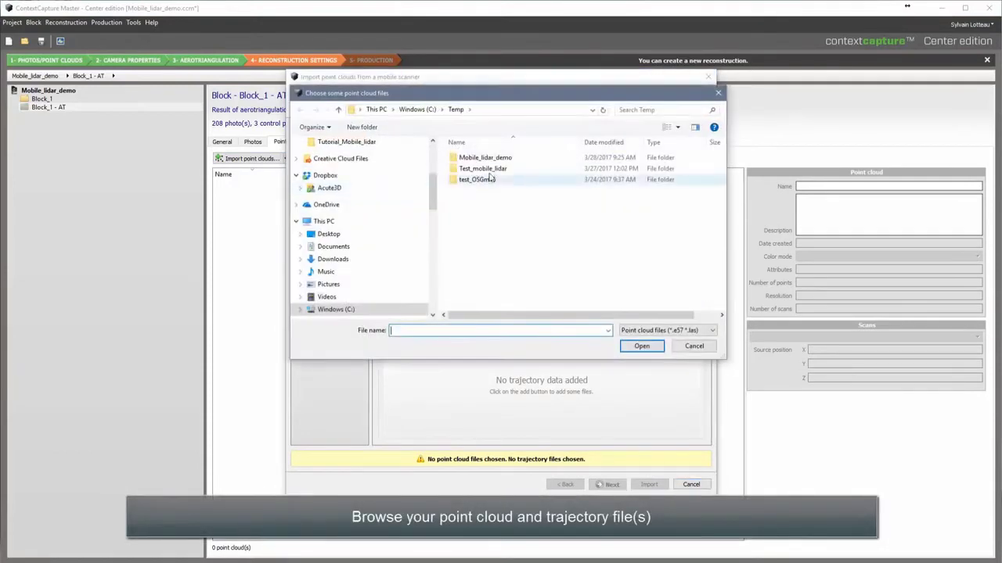
left_click(496, 112)
key("Return")
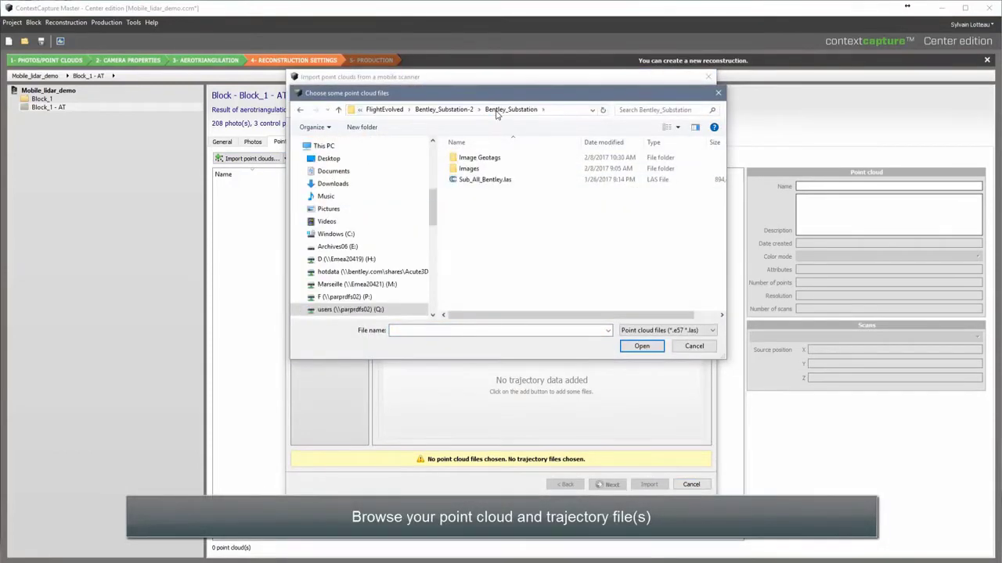
left_click(486, 179)
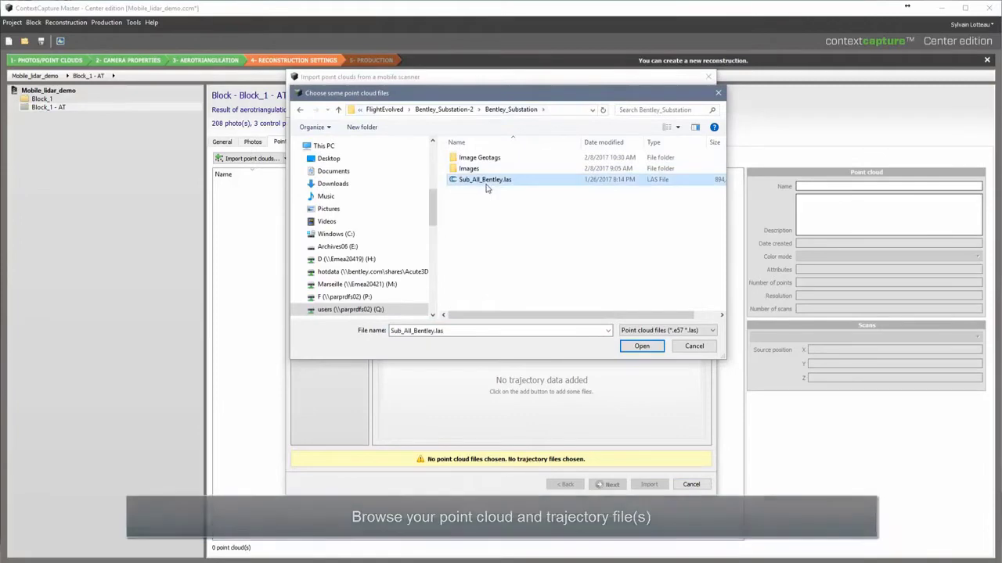
left_click(654, 347)
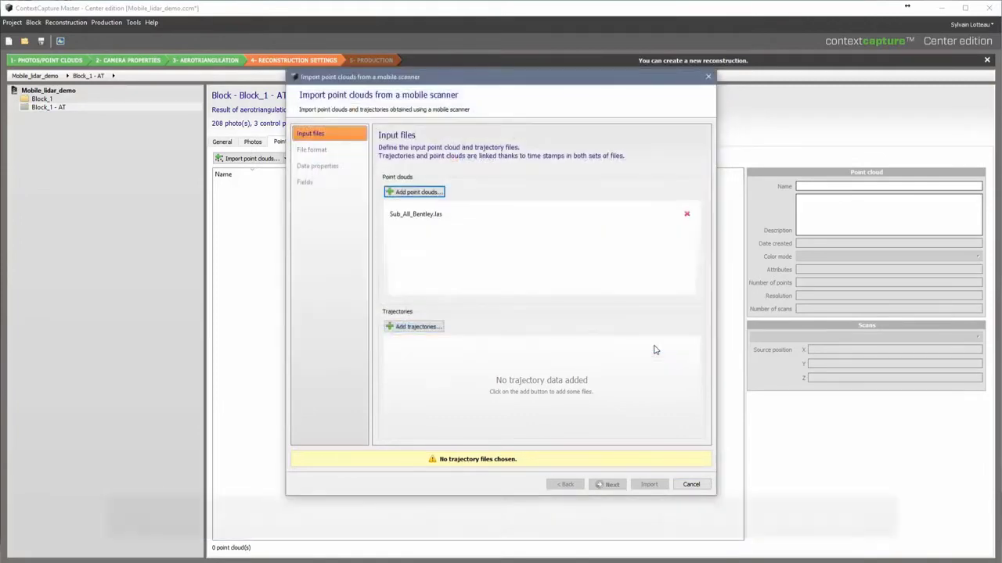
Step: Add GPS.csv from the TimeSheets folder as the trajectory file
left_click(415, 327)
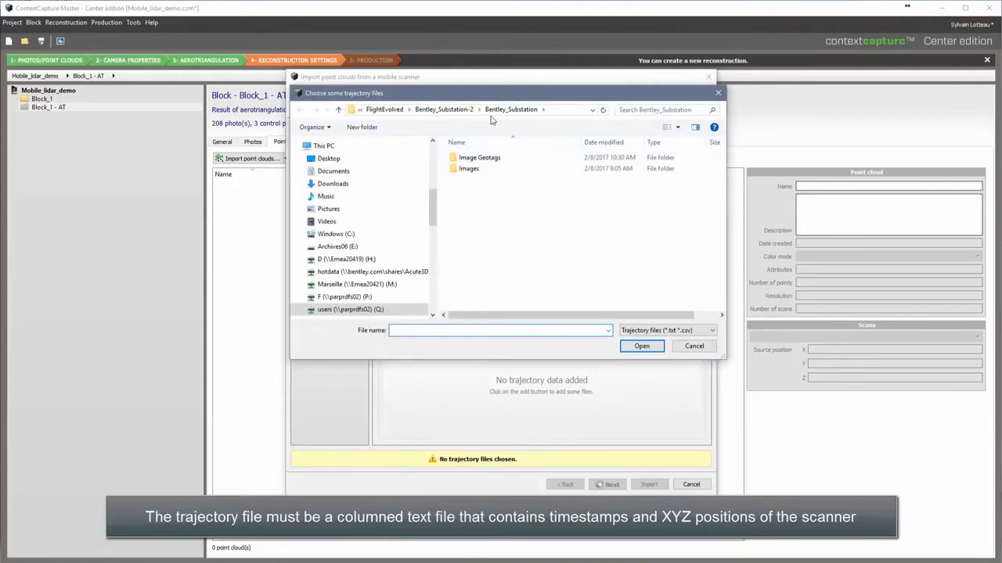
left_click(462, 111)
double_click(476, 168)
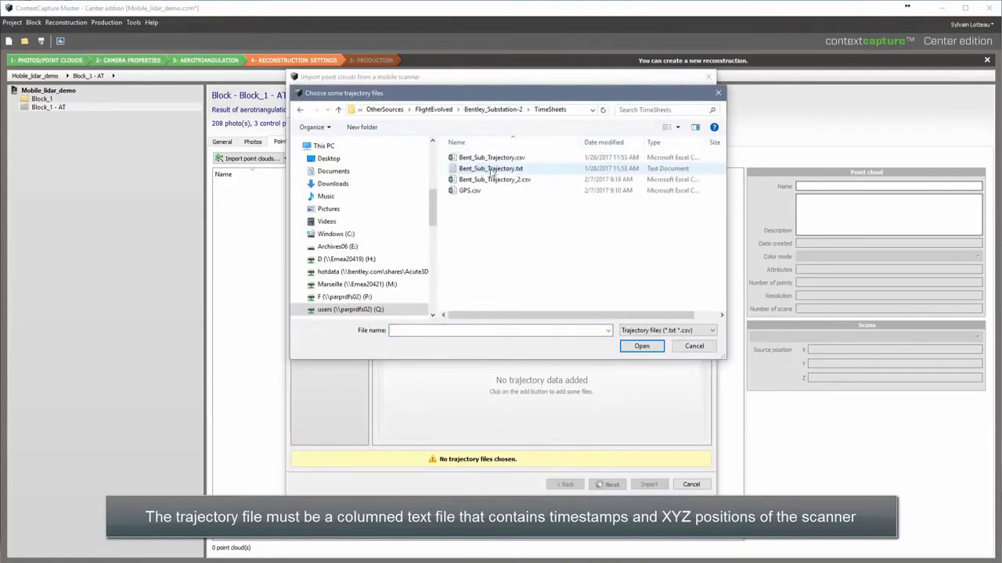
left_click(481, 193)
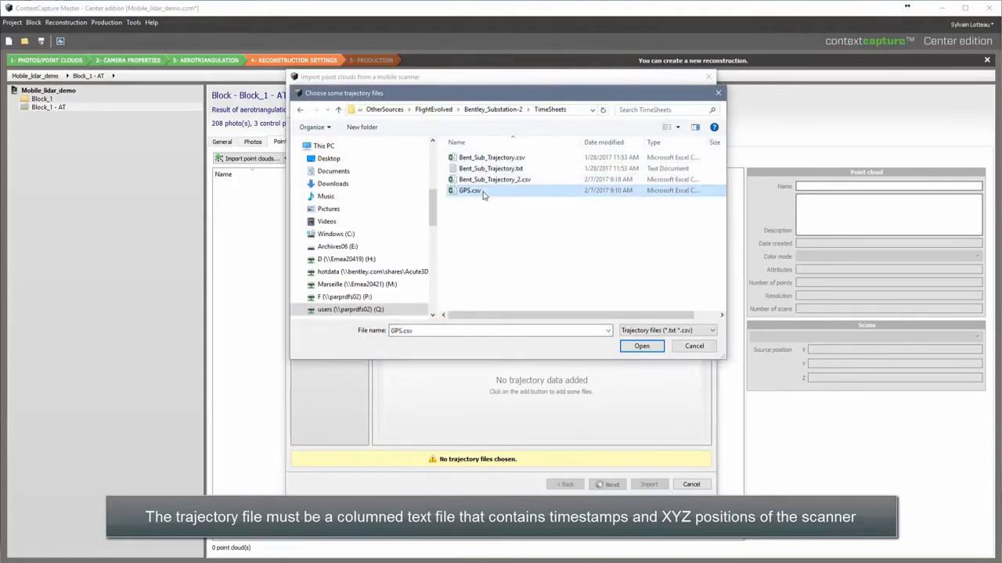
left_click(641, 346)
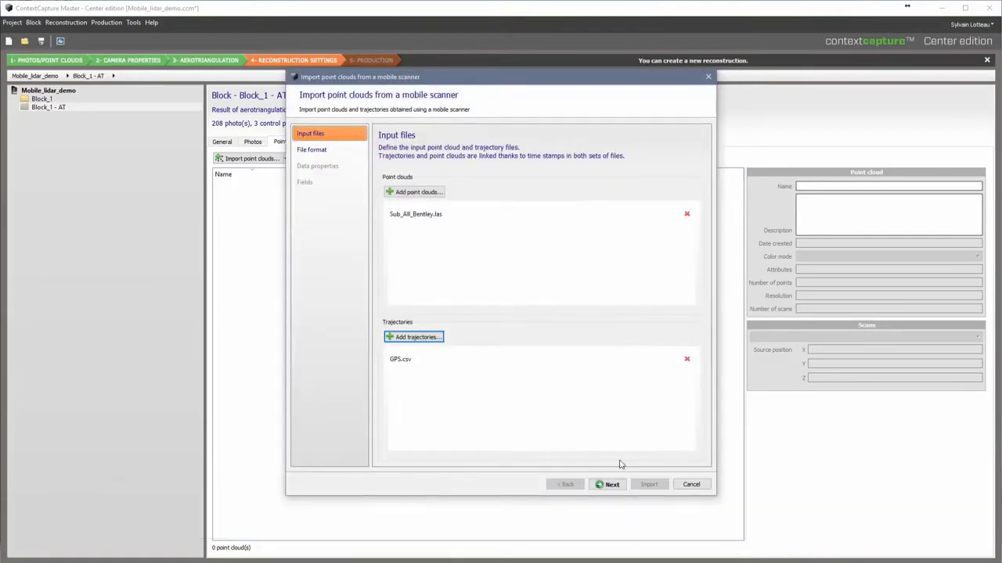
Step: Set the GPS.csv trajectory delimiter to Comma
left_click(611, 484)
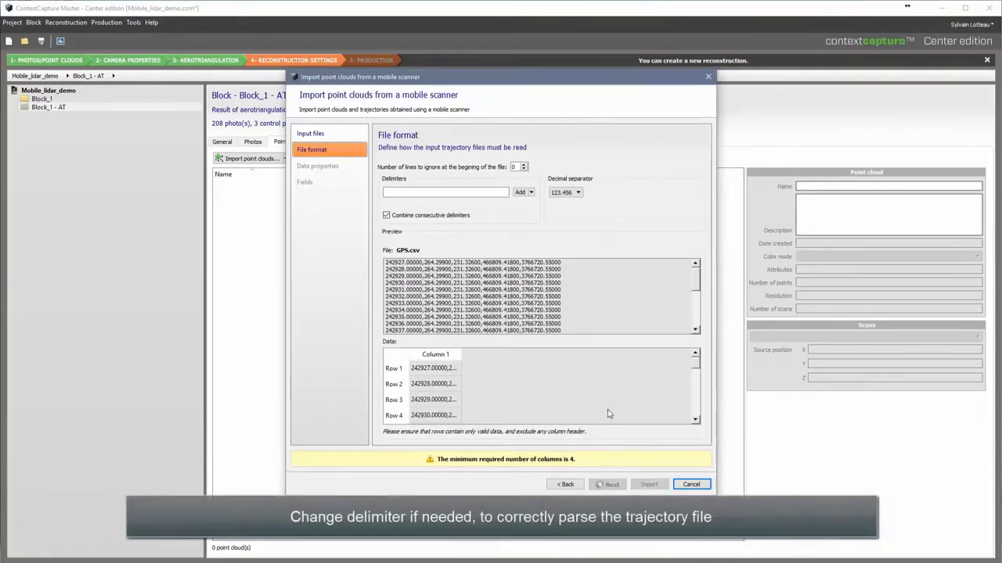
left_click(531, 193)
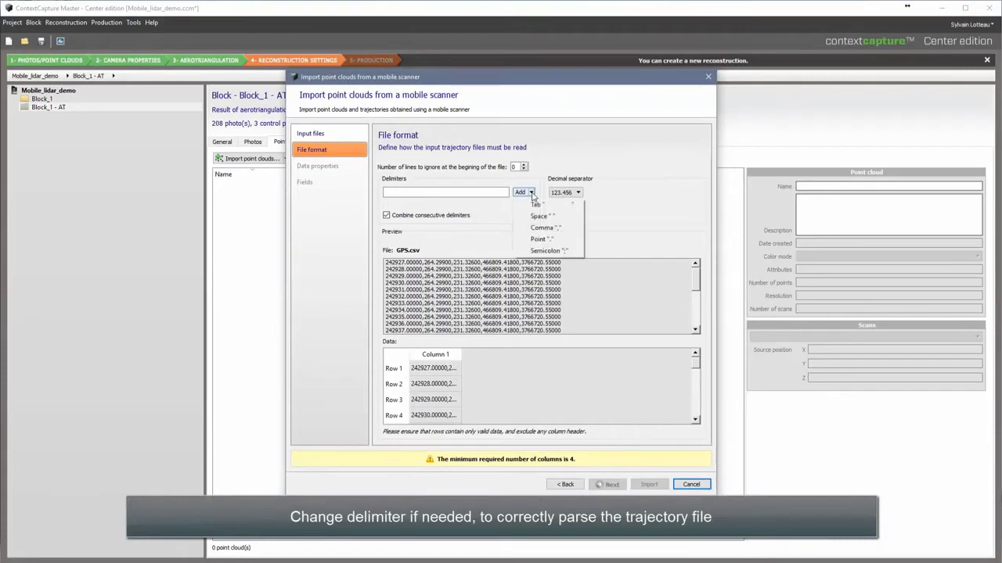
left_click(544, 228)
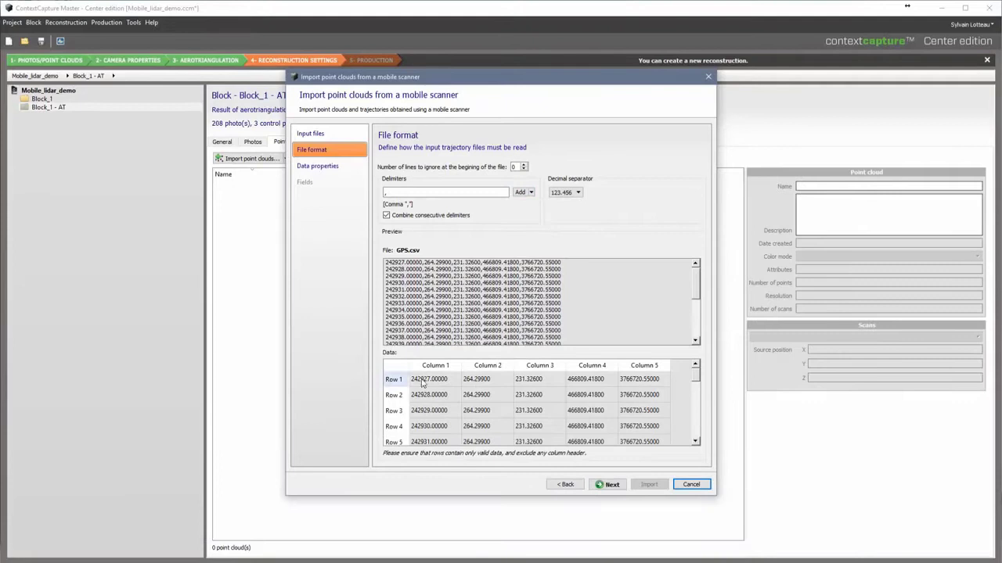
Step: Set the trajectory spatial reference system to NAD83(2011) / UTM zone 11N
left_click(614, 485)
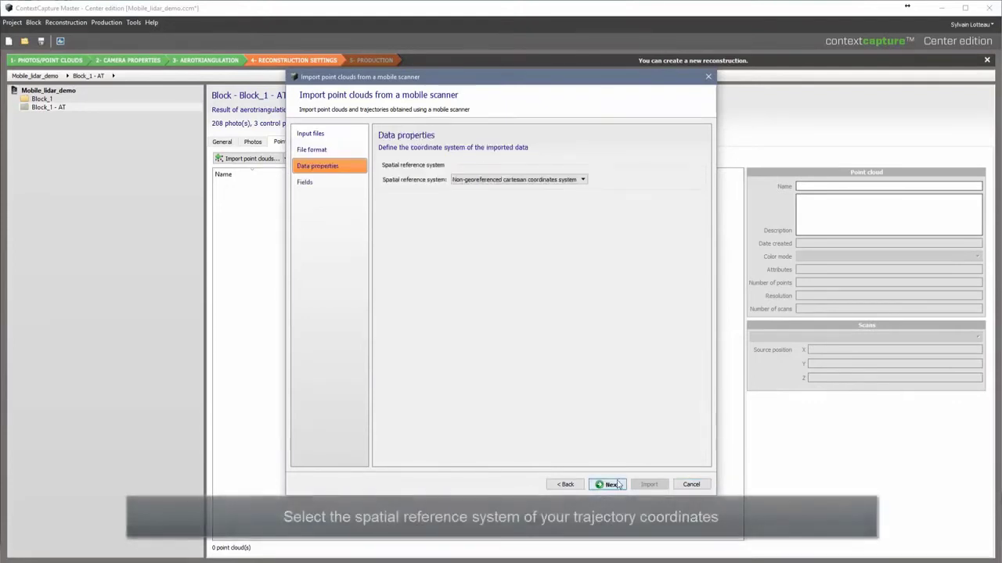
left_click(568, 181)
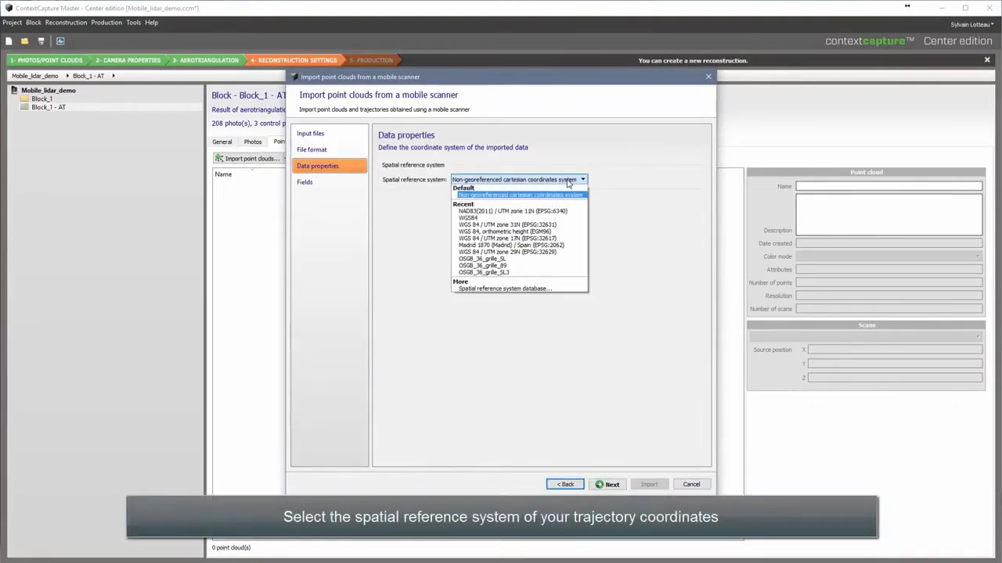
left_click(558, 212)
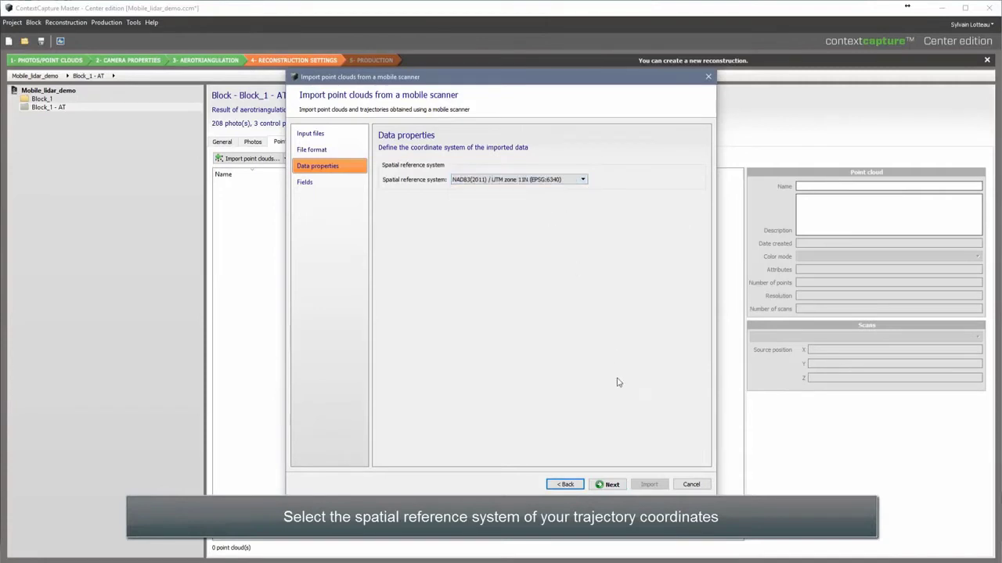
Step: Map Column 1 to Time, Column 4 to X, Column 5 to Y, Column 2 to Z, and import
left_click(609, 484)
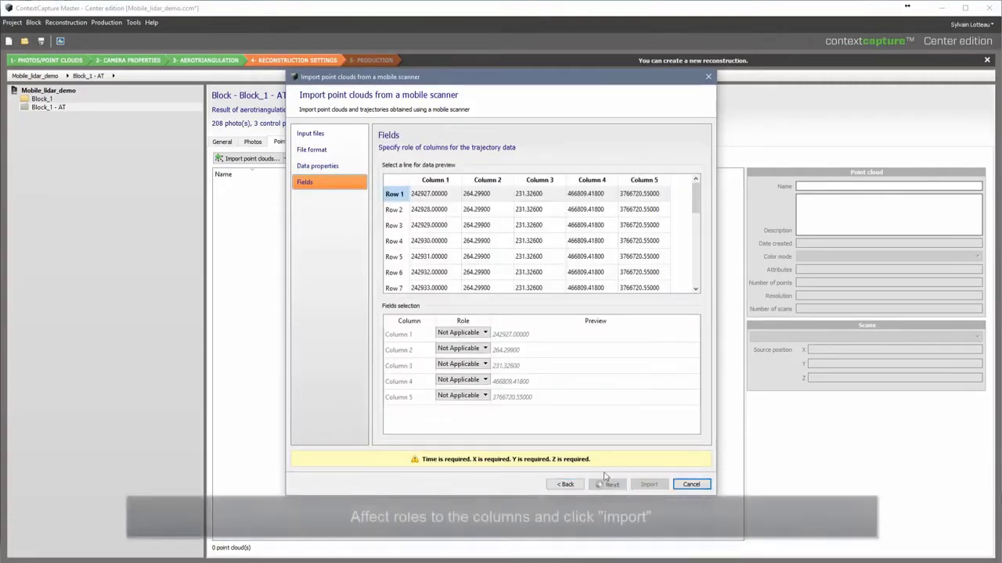
left_click(477, 337)
left_click(473, 351)
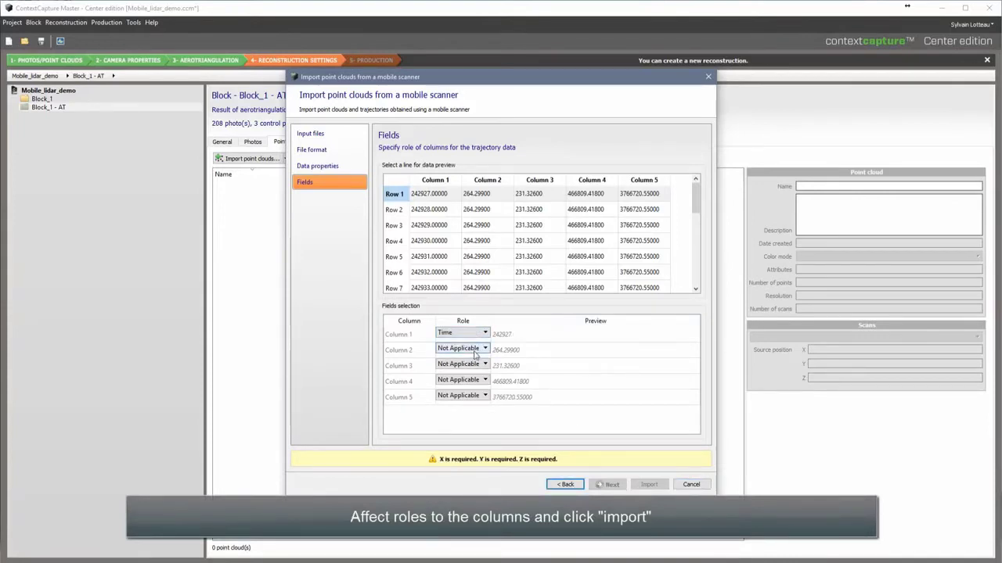
left_click(473, 380)
left_click(472, 405)
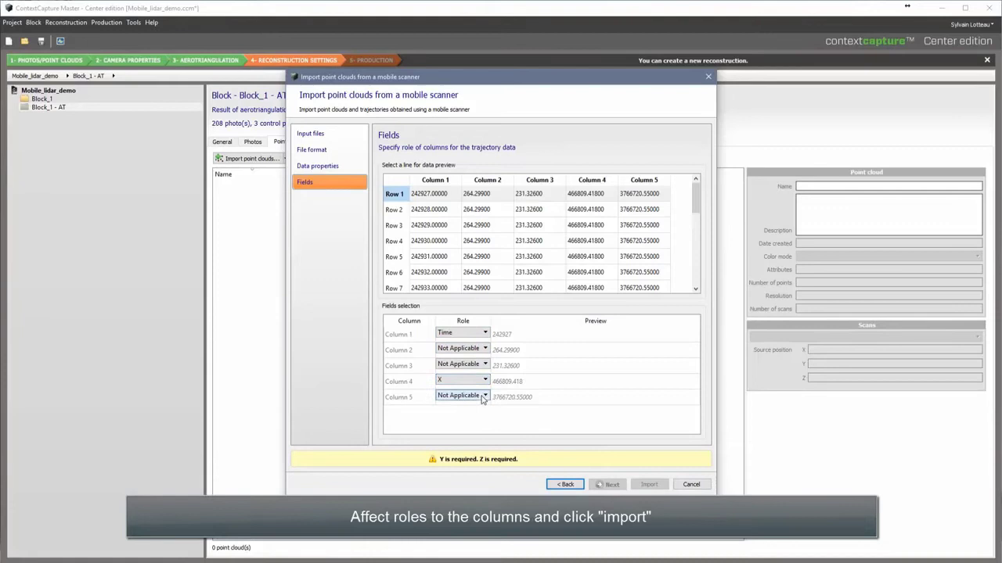
left_click(483, 395)
left_click(470, 430)
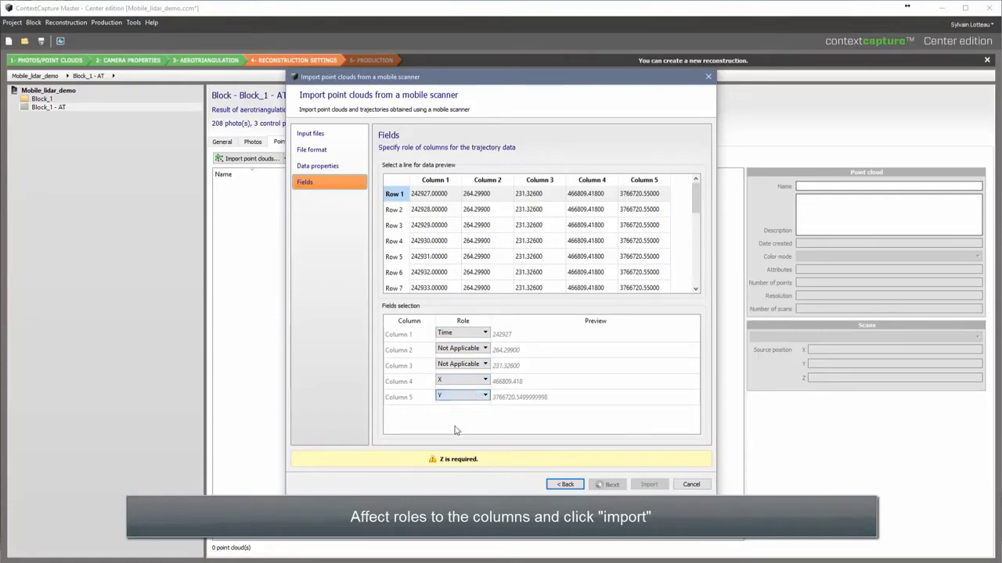
left_click(485, 349)
left_click(450, 391)
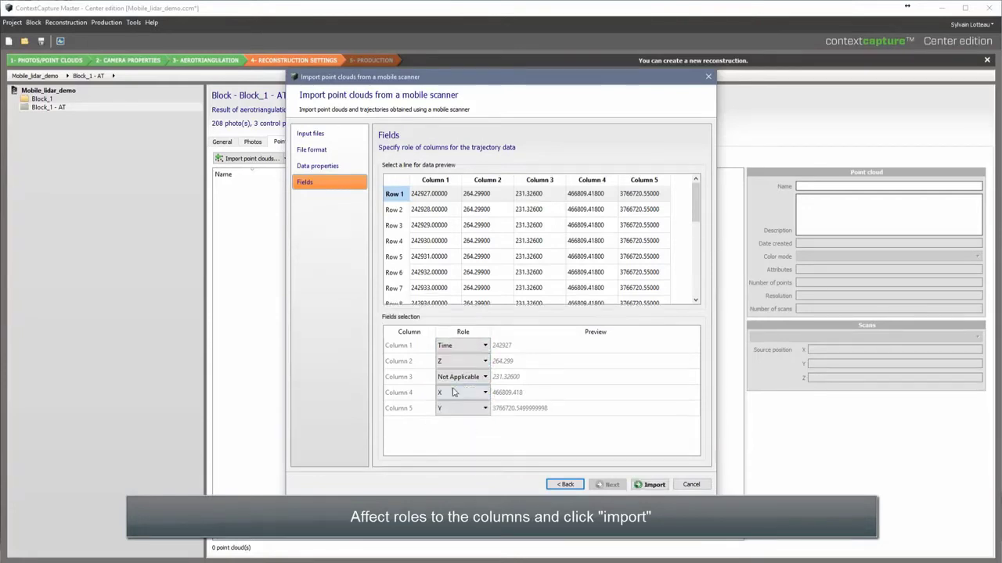
left_click(649, 485)
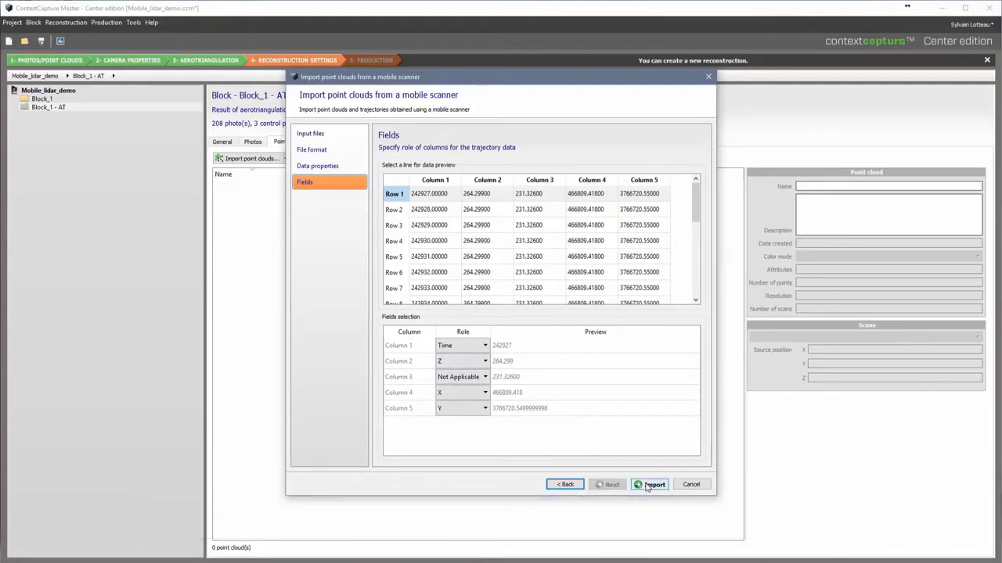
left_click(650, 485)
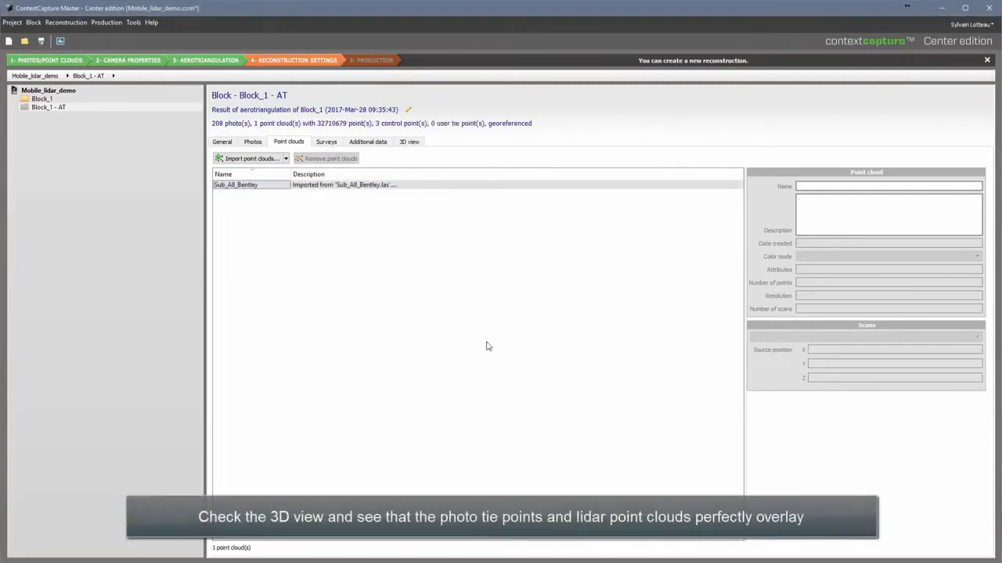
Step: Select Sub_All_Bentley to show its intensity color mode, one mobile scan and 0.0162052 resolution
left_click(373, 186)
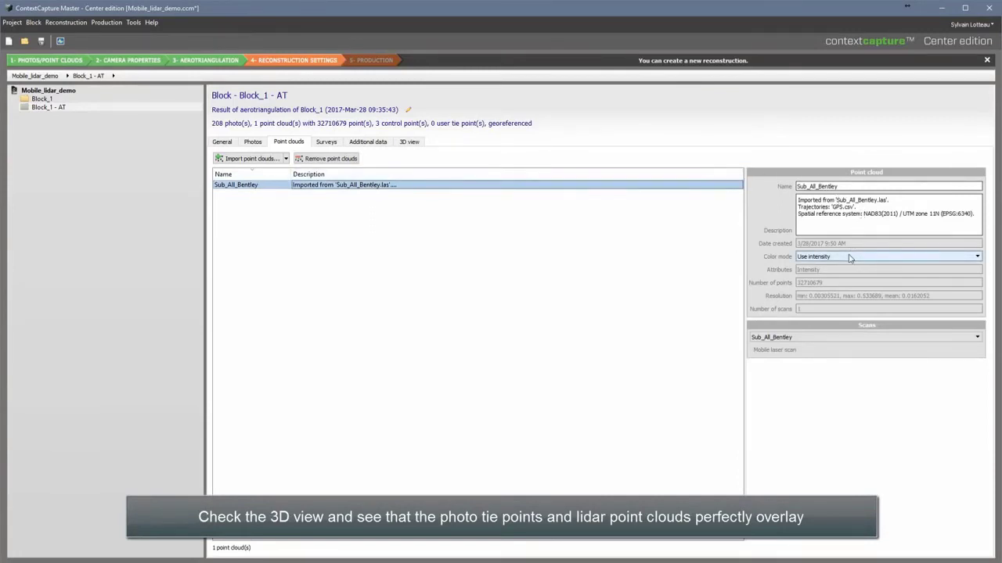
Step: Hide Cameras and Tie points in the 3D view and orbit to a low side view of the lidar cloud
left_click(410, 142)
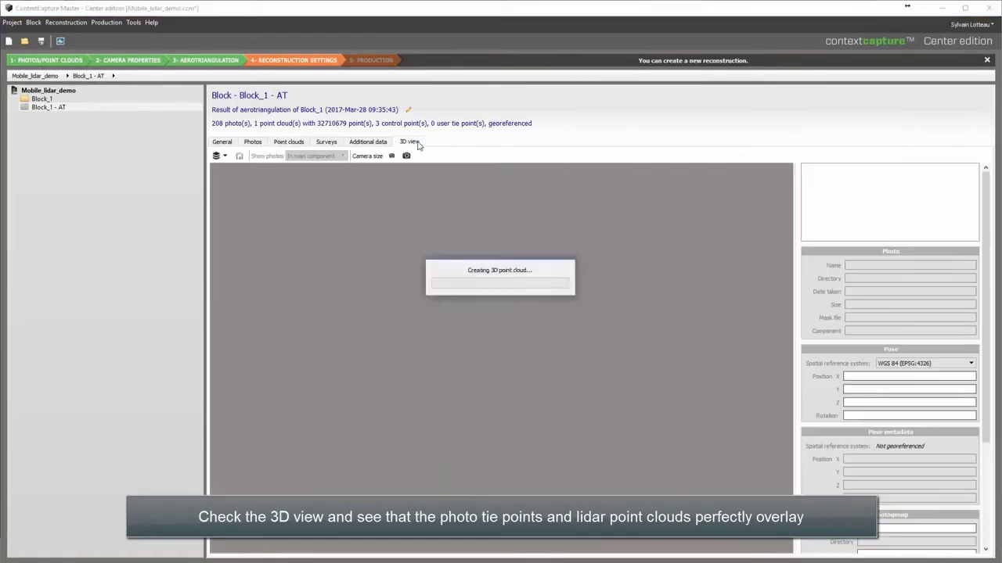
scroll(515, 403, "up", 5)
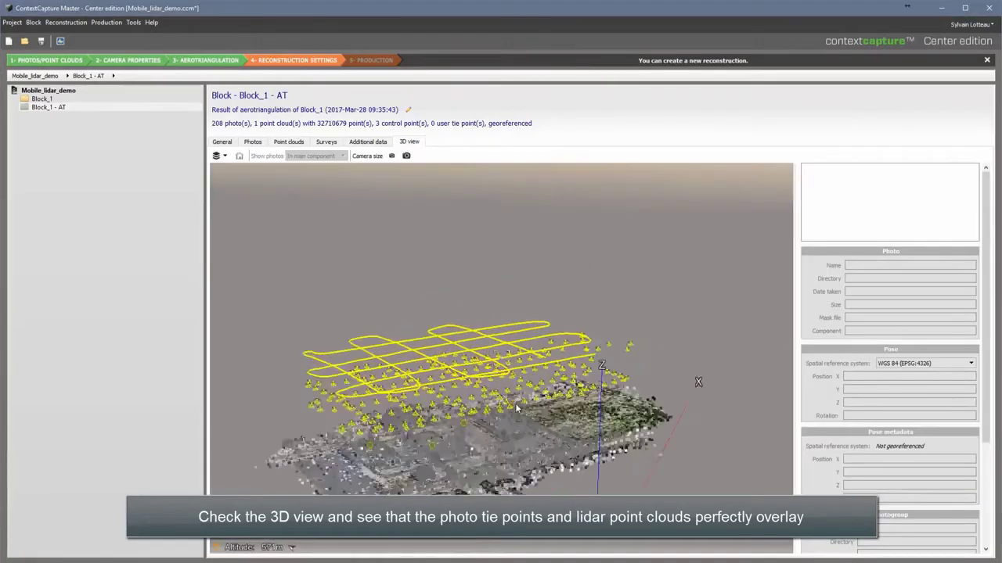
left_click(225, 155)
left_click(232, 169)
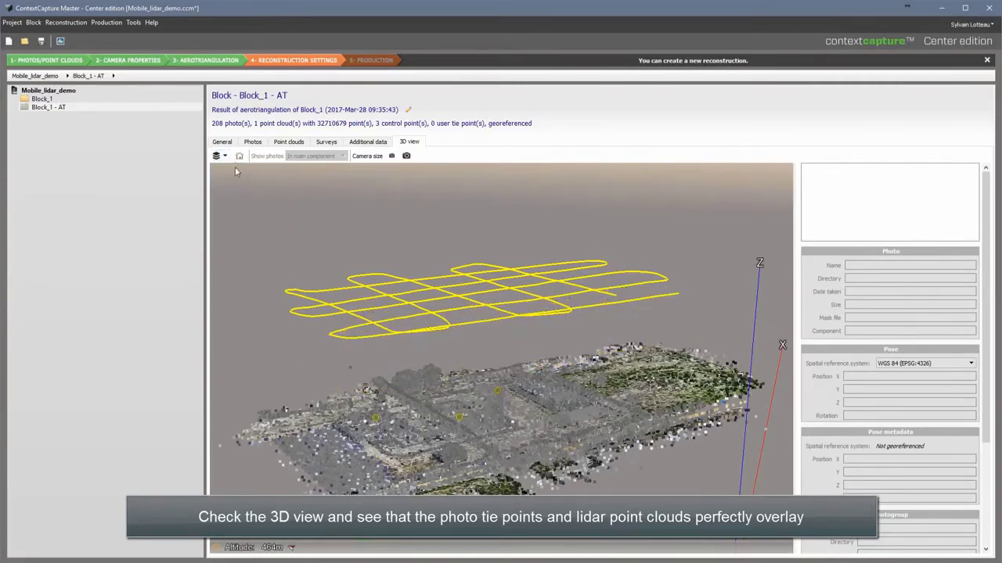
left_click(224, 156)
left_click(238, 181)
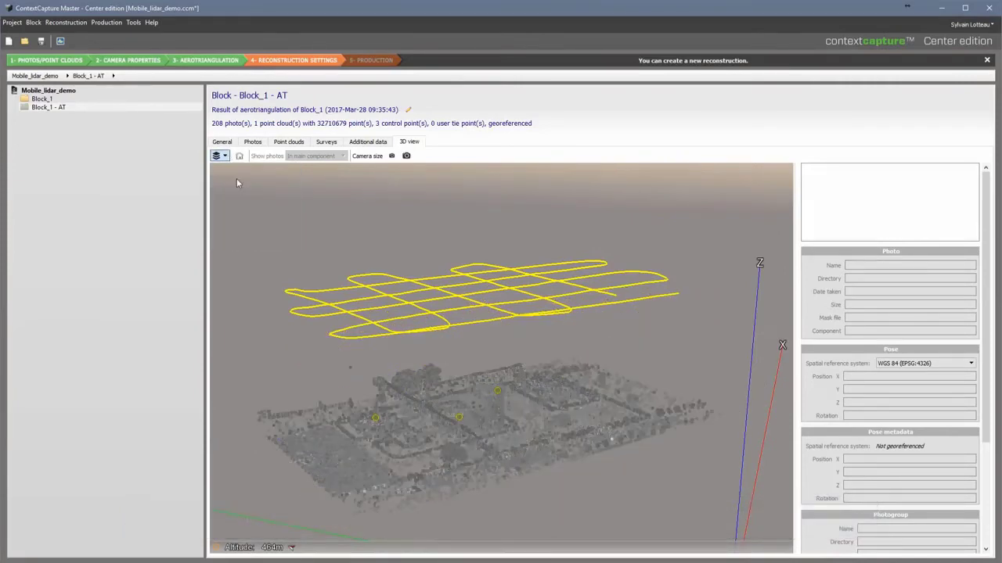
left_click_drag(509, 423, 366, 345)
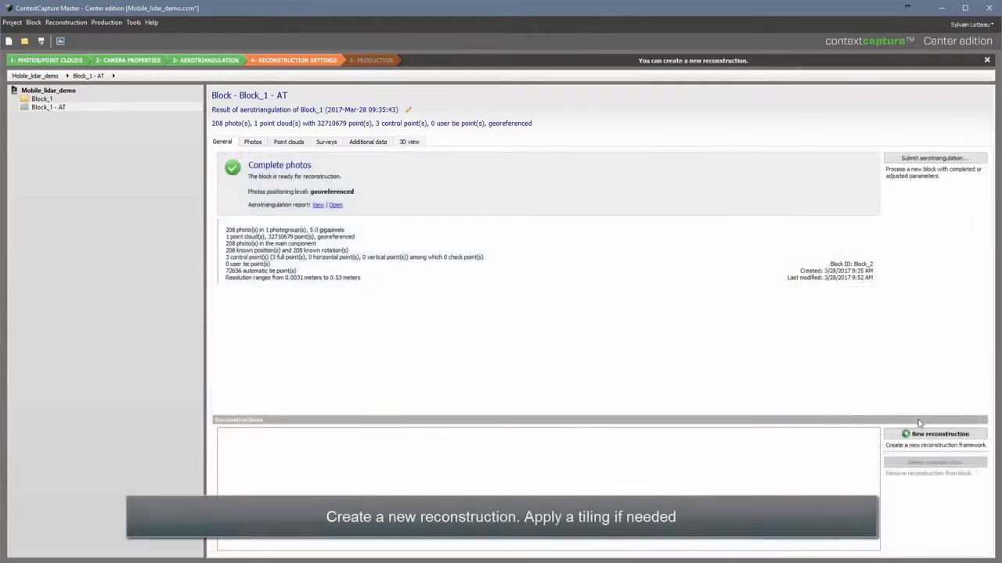
Step: Create Reconstruction_1 and review its 13-tile adaptive tiling in the spatial framework preview
left_click(920, 436)
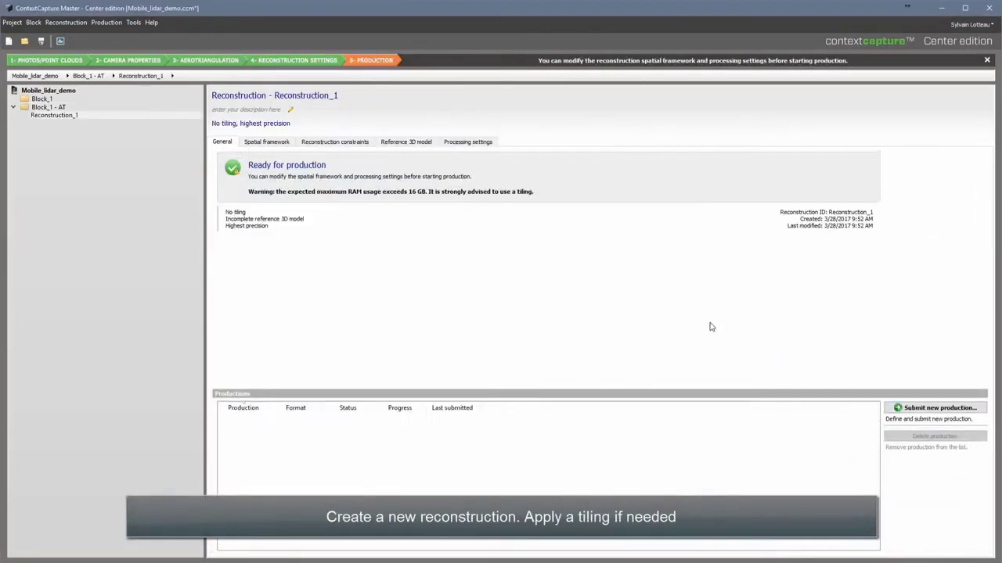
left_click(265, 142)
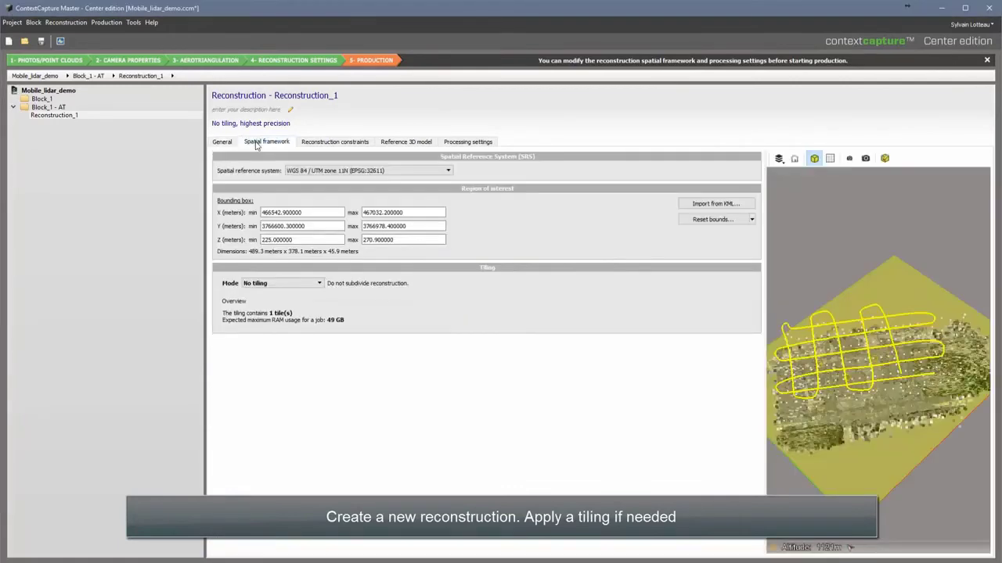
left_click_drag(763, 336, 570, 337)
left_click_drag(815, 390, 853, 401)
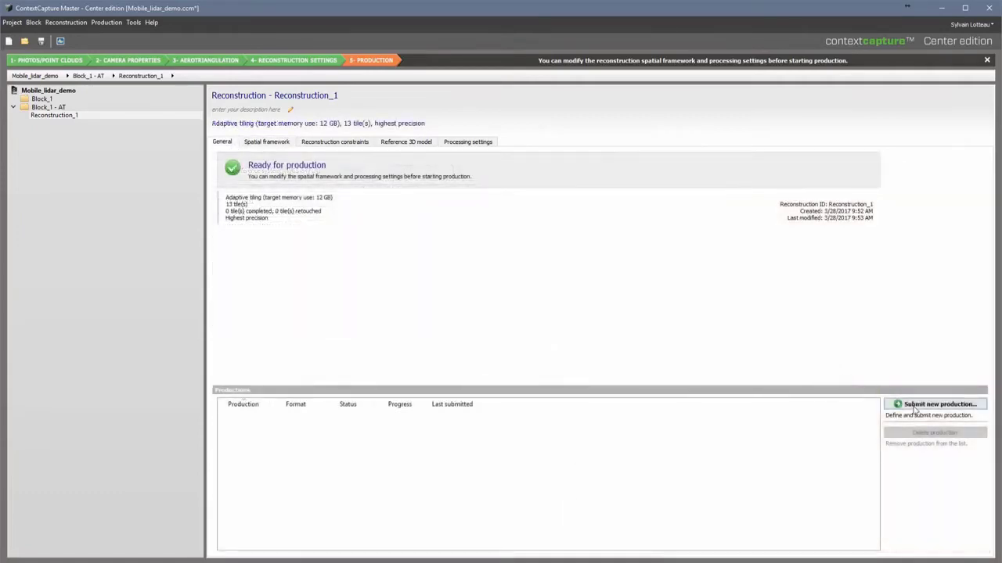
left_click(914, 405)
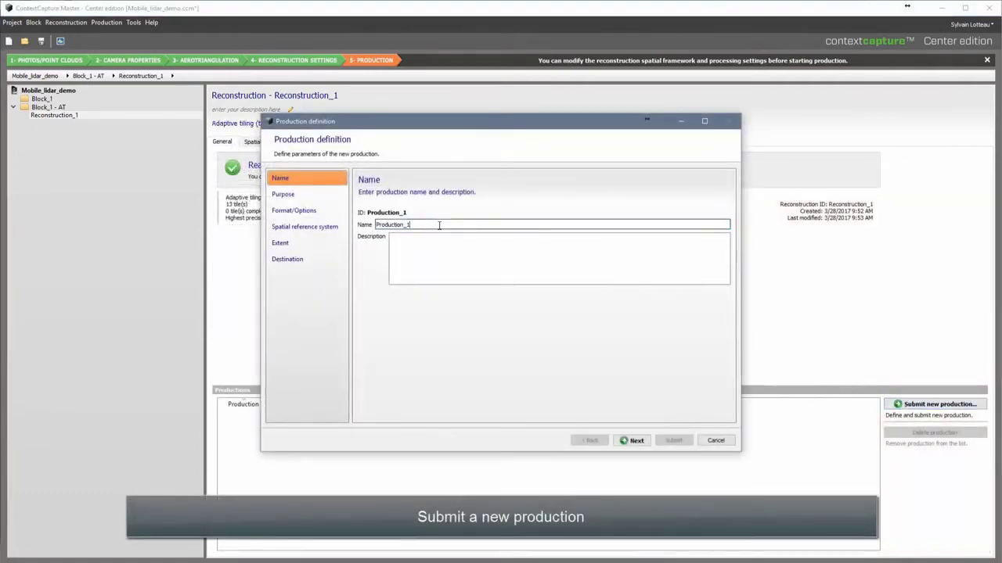
Step: Name the production Production_Lidar_and_photos, review Purpose through Destination, and submit it
key("BackSpace")
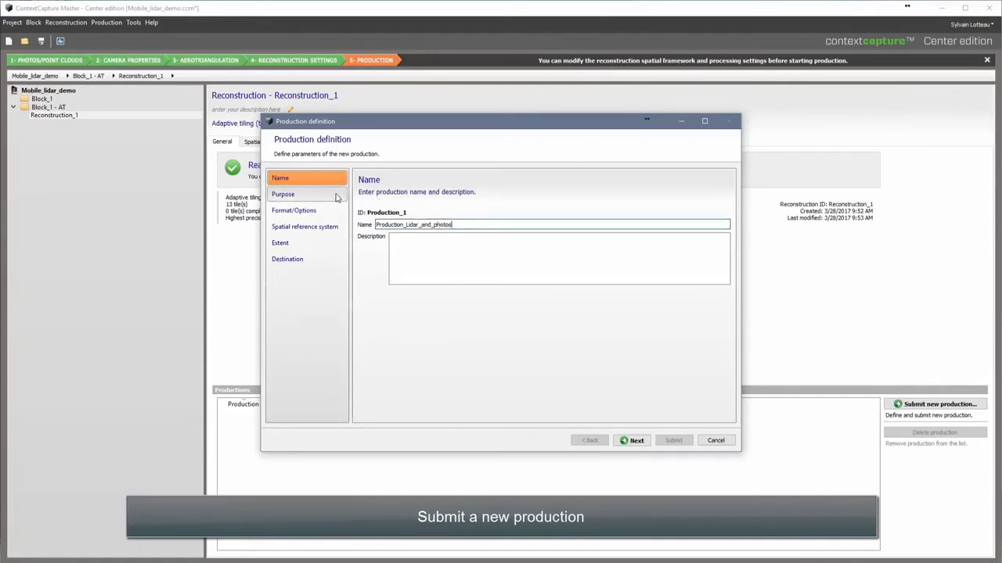
left_click(297, 194)
left_click(335, 213)
left_click(328, 228)
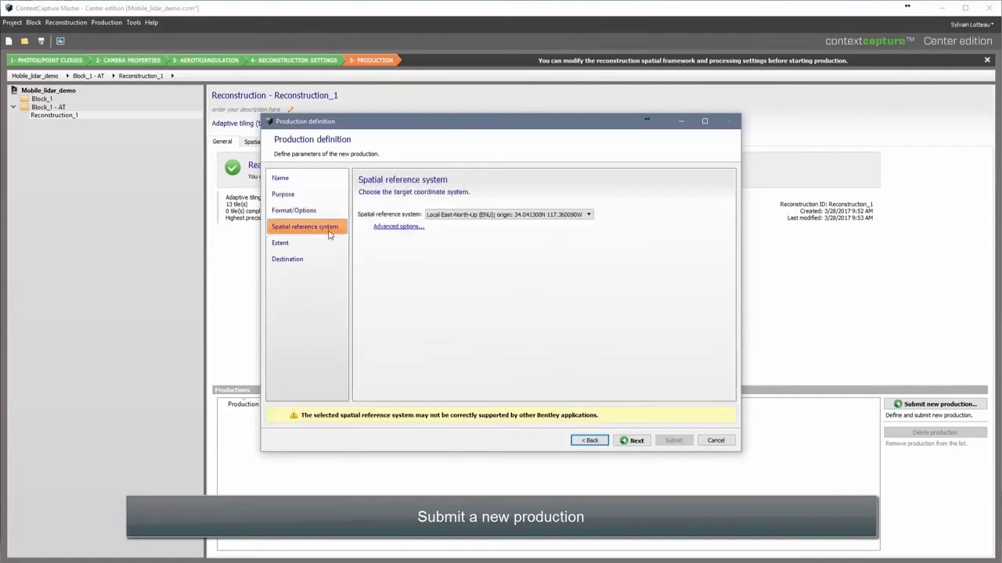
left_click(323, 244)
left_click(322, 261)
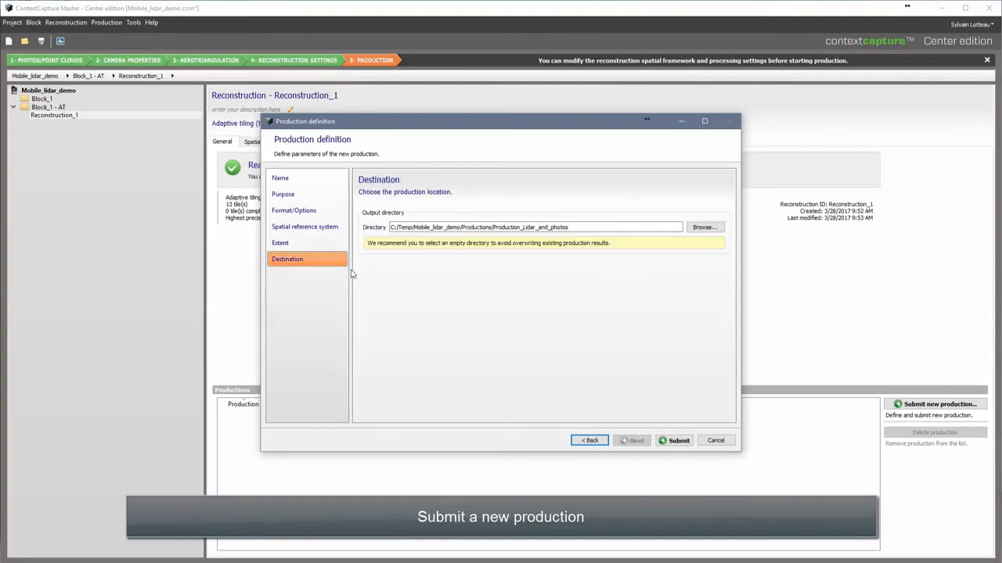
left_click(674, 440)
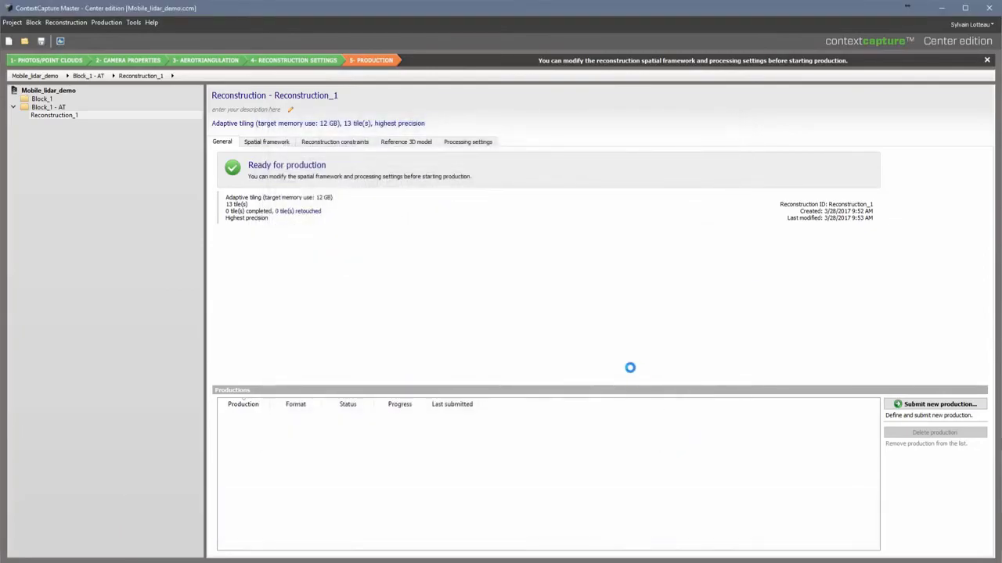